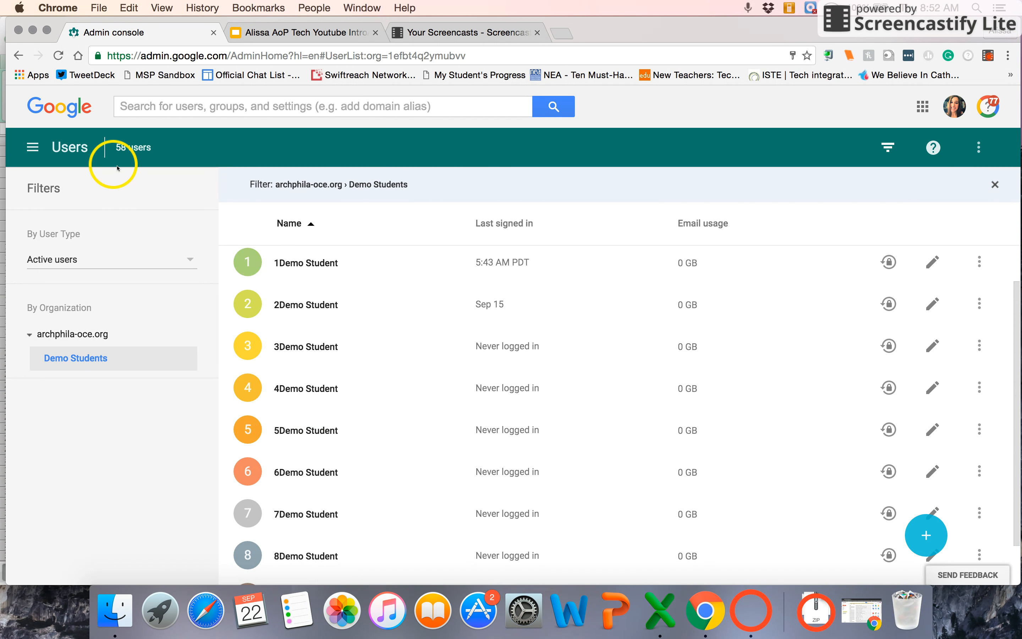
- Go to the Admin console home and open the list of Google Apps services under Apps
click(33, 148)
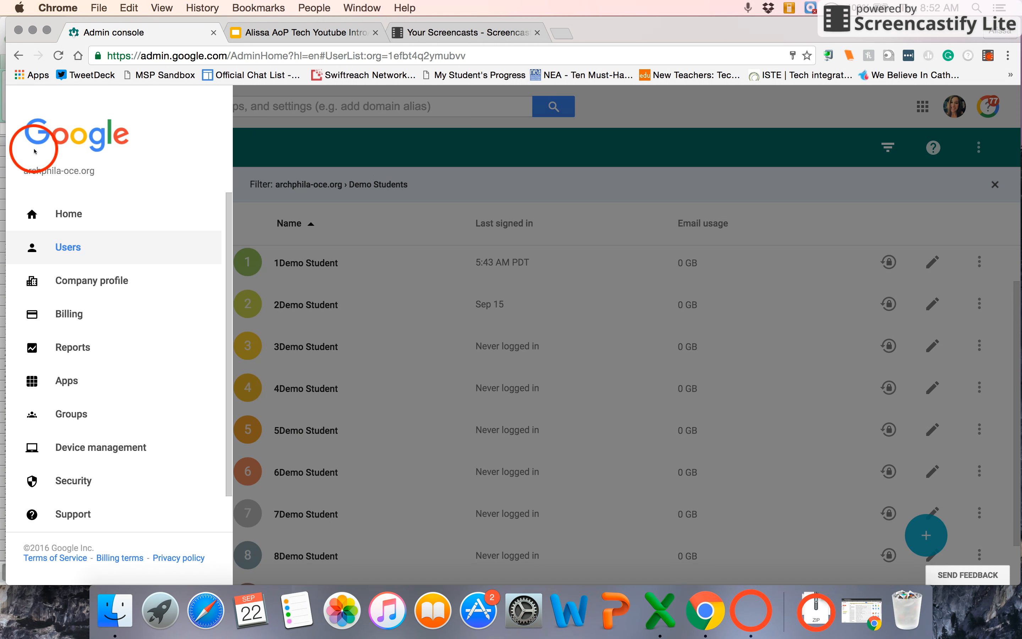
click(78, 213)
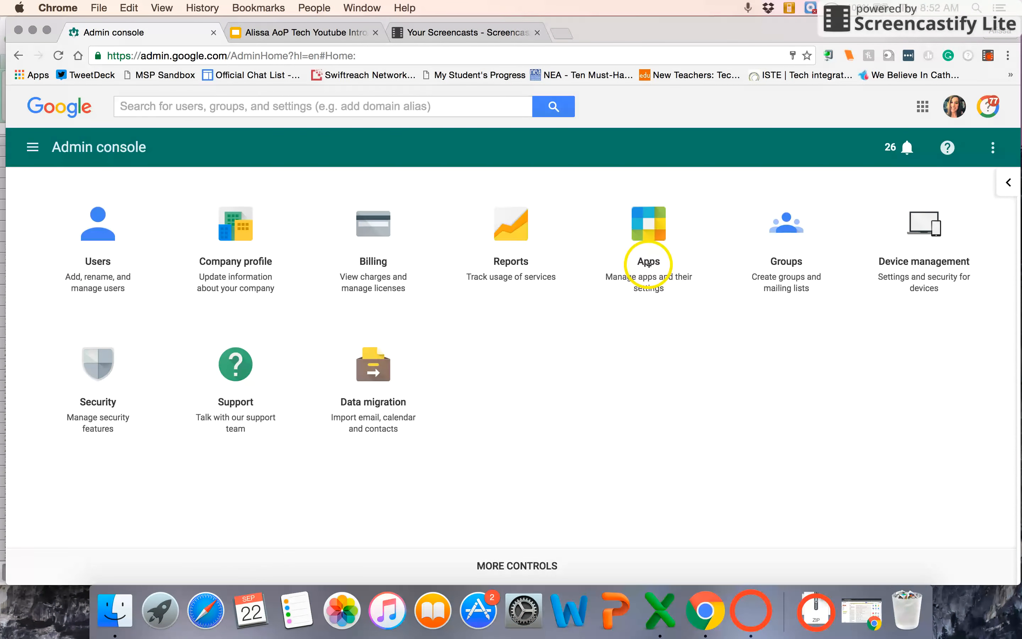
click(649, 266)
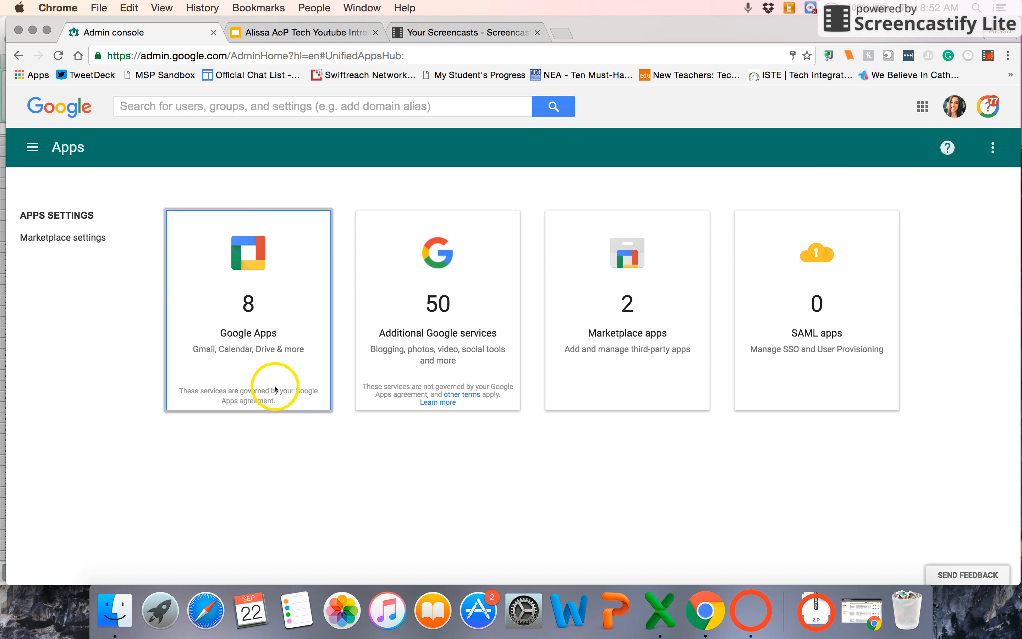
click(269, 368)
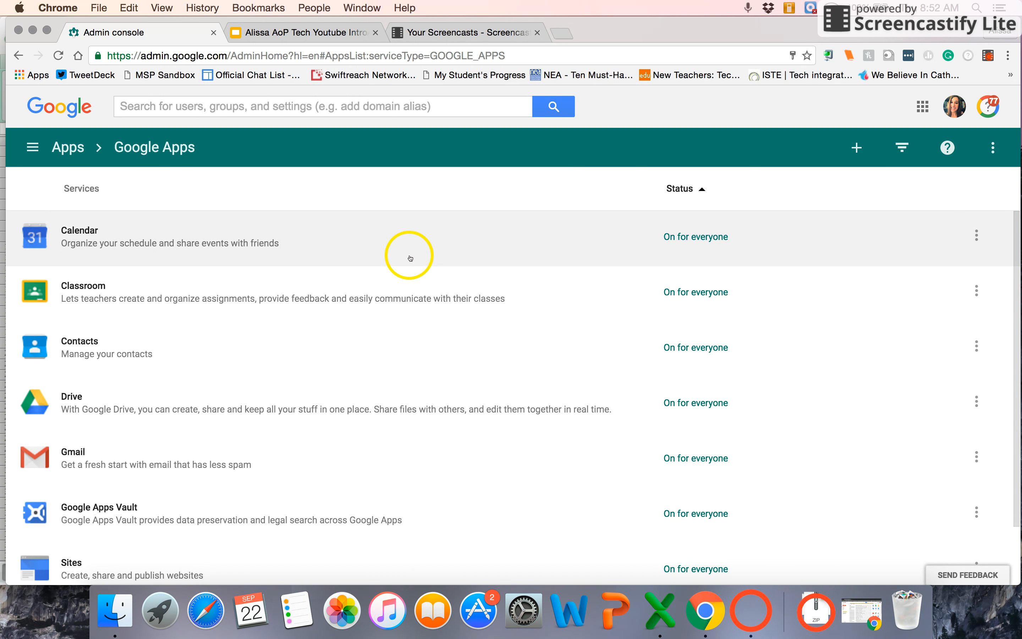
- Review the status of each Google Apps service and check the organization settings for Google Talk/Hangouts
scroll(410, 260, down, 2)
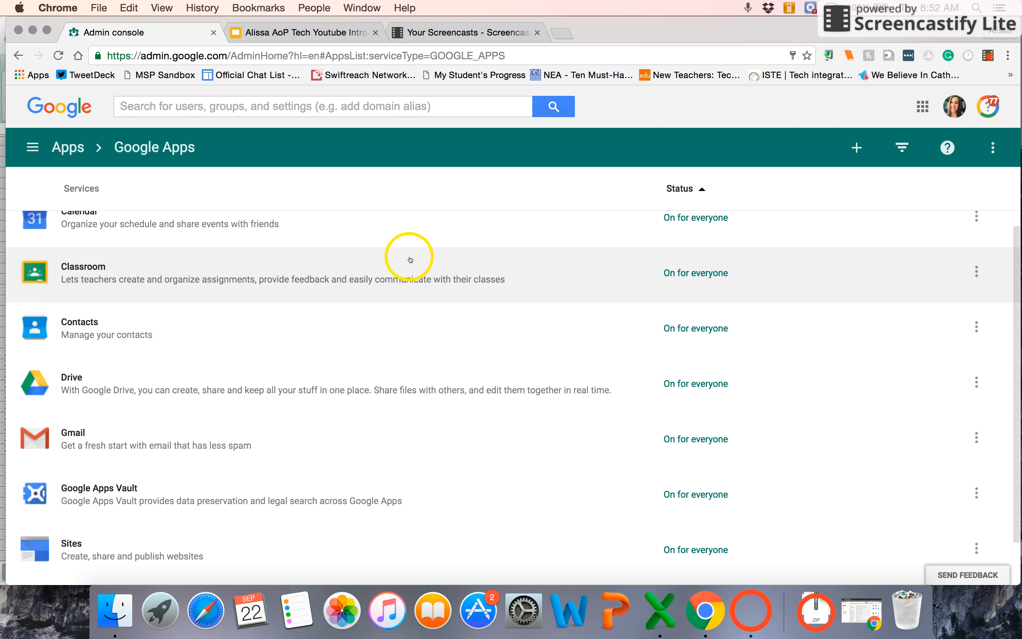
scroll(411, 260, down, 3)
scroll(410, 259, down, 1)
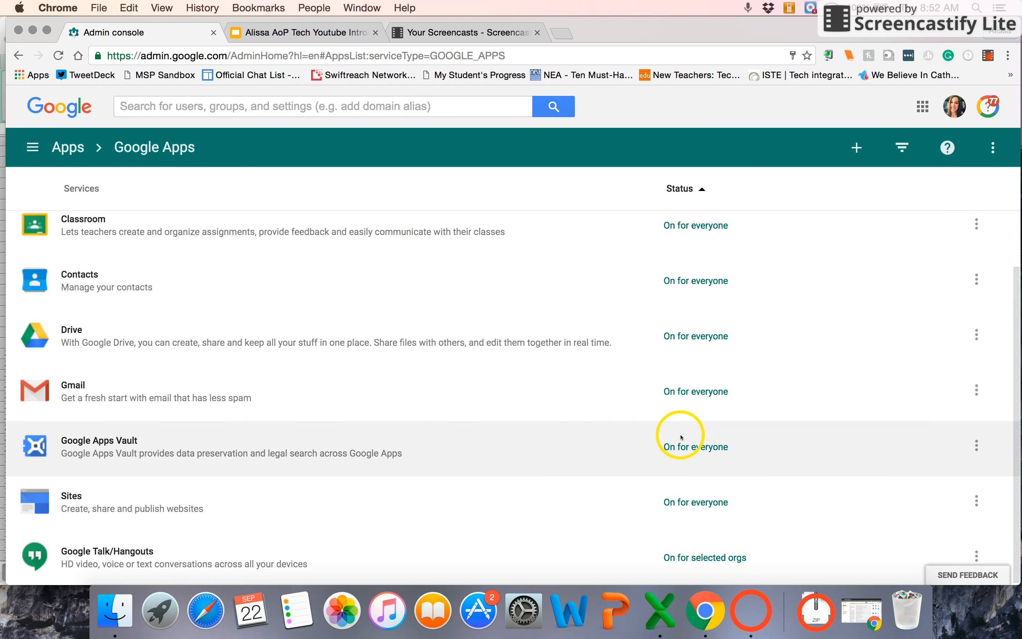
scroll(680, 429, up, 3)
scroll(680, 429, down, 3)
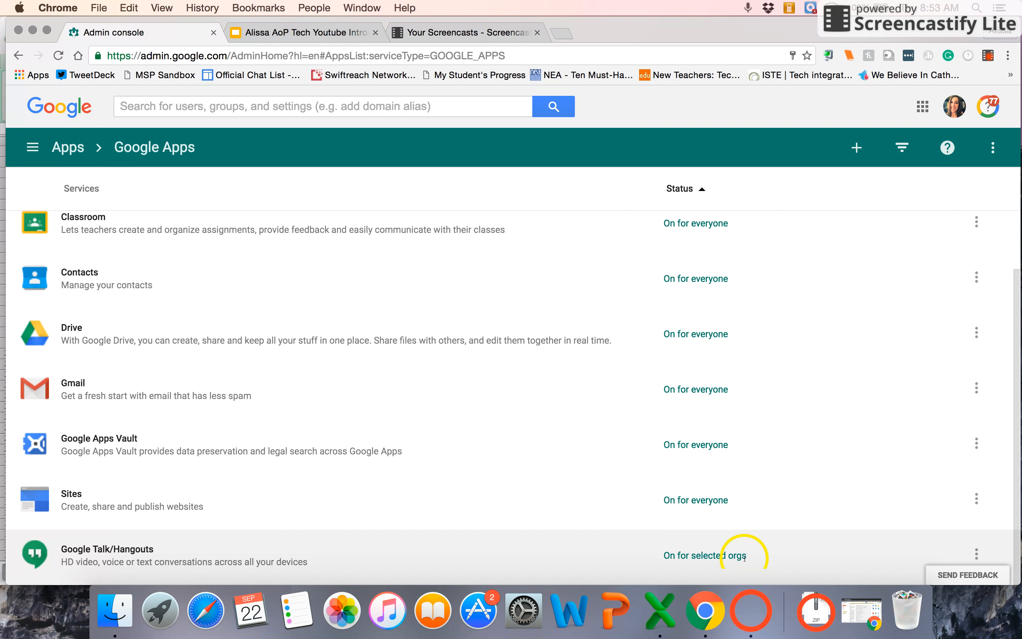
click(979, 554)
click(919, 503)
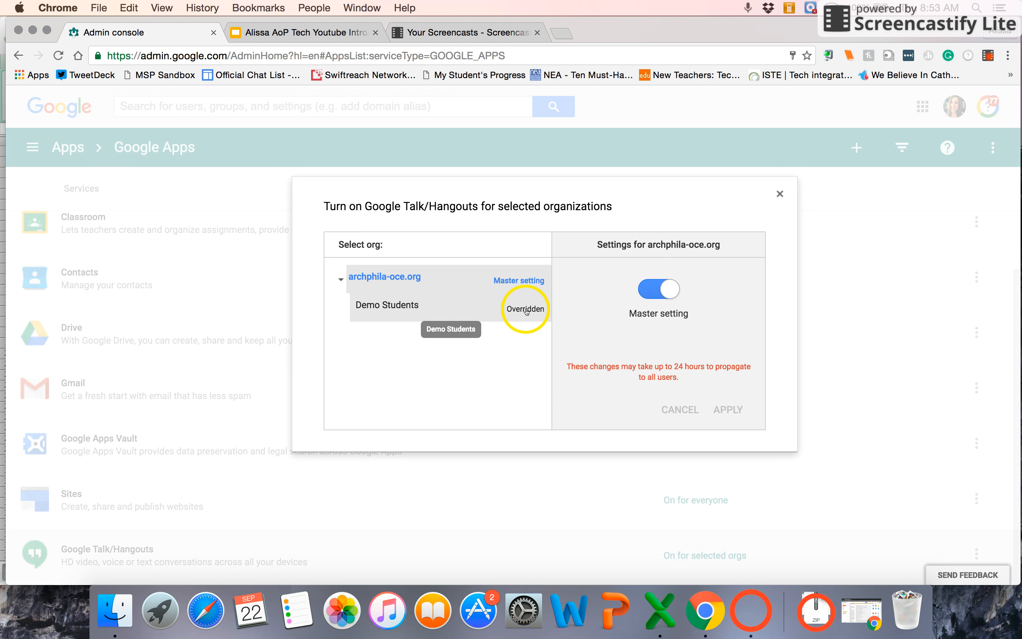
click(780, 195)
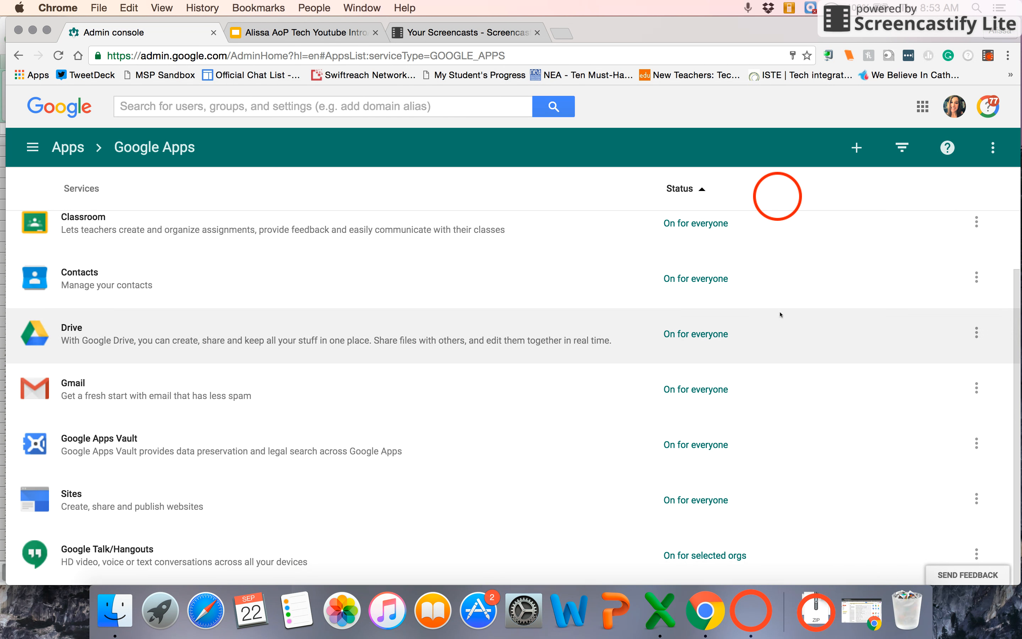
- Switch to the demo student's Gmail window, try signing in to Google Hangouts from there, and put the window away
click(862, 611)
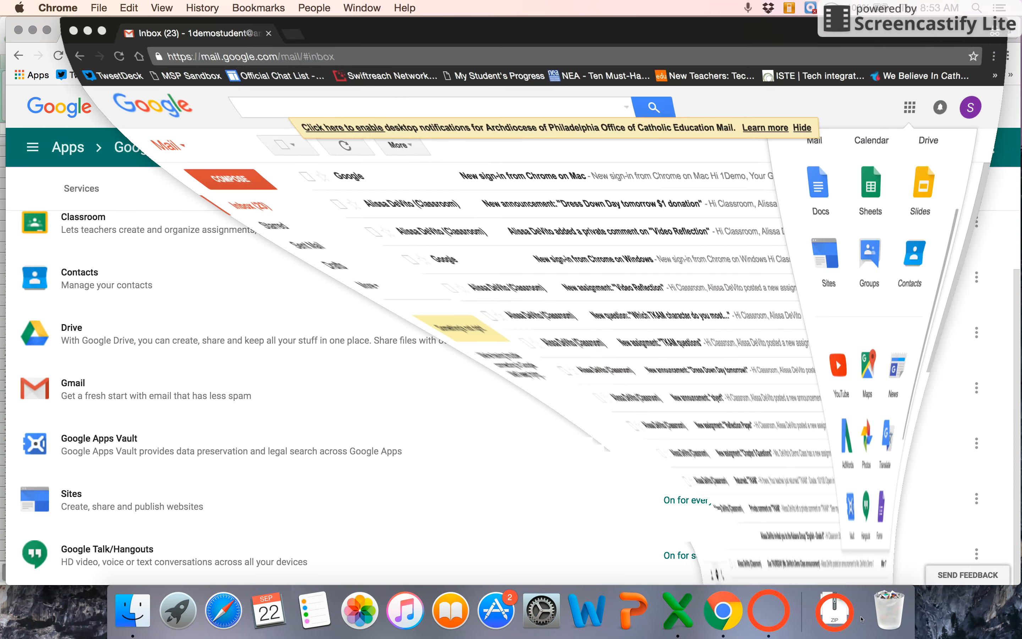
drag(573, 38, 554, 37)
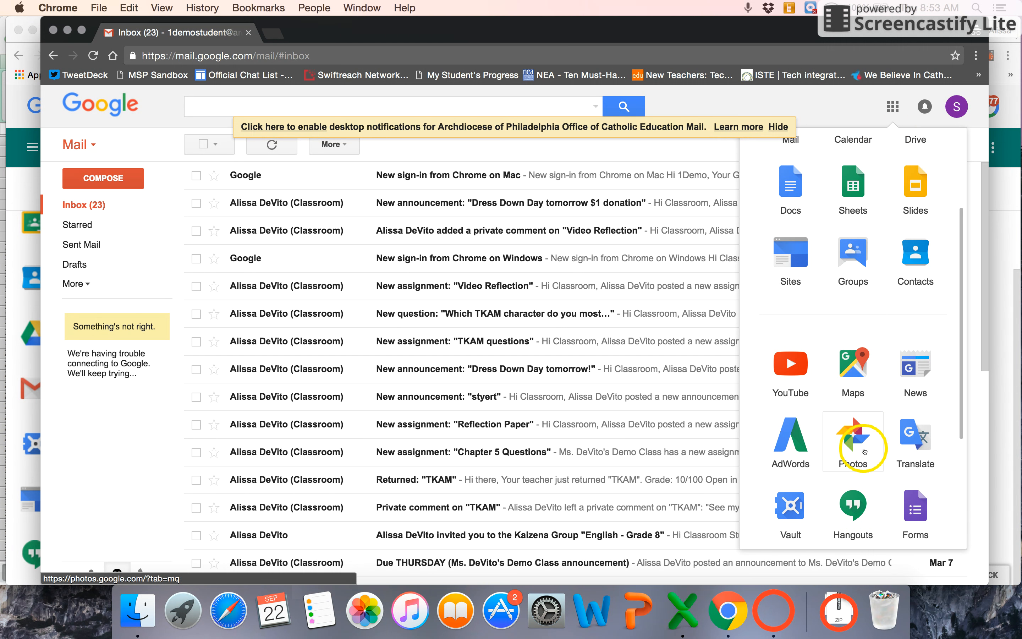
click(856, 522)
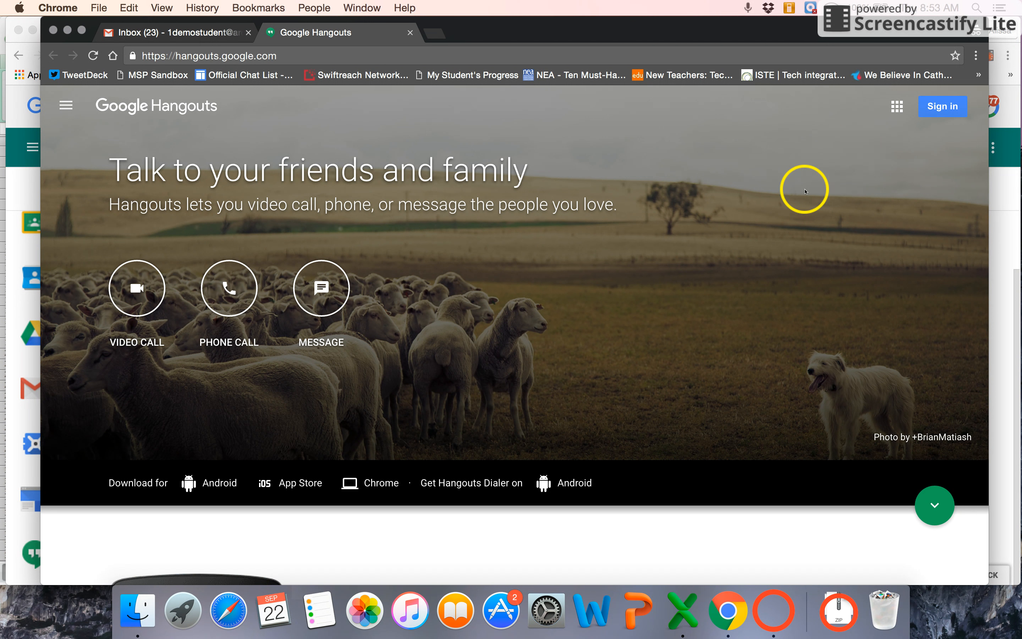
click(959, 107)
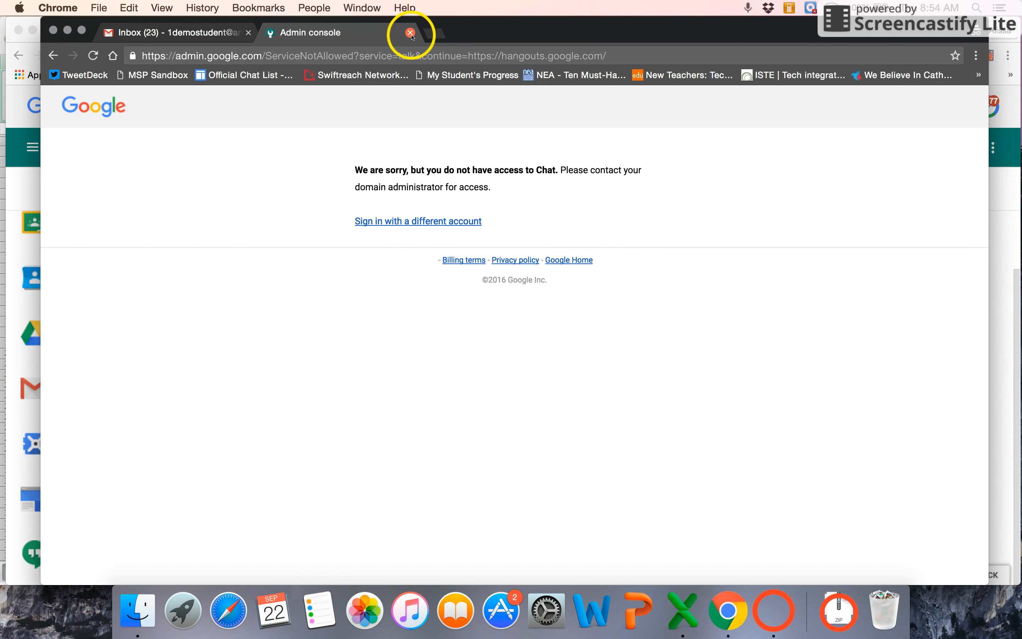
click(411, 33)
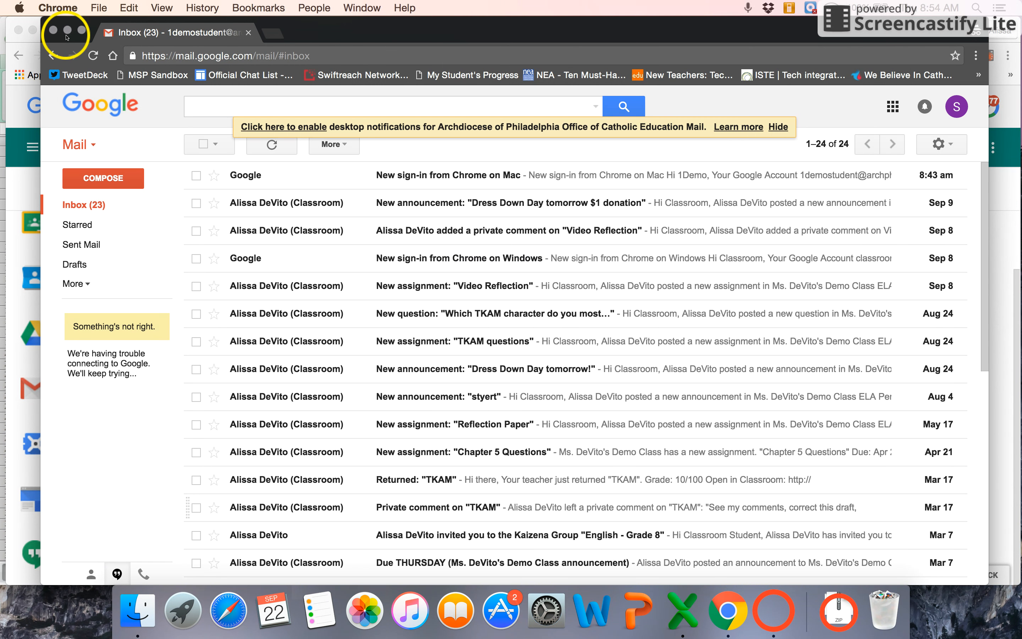
click(67, 30)
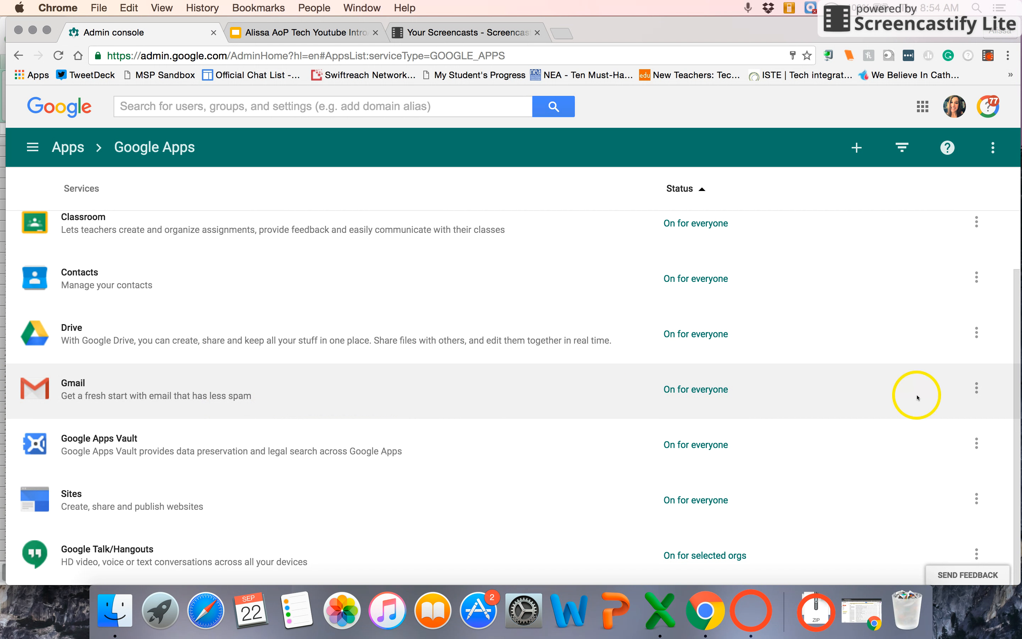
- Override the inherited Gmail setting for the Demo Students organization, turn Gmail off for it, and check Gmail's status in the services list
click(978, 397)
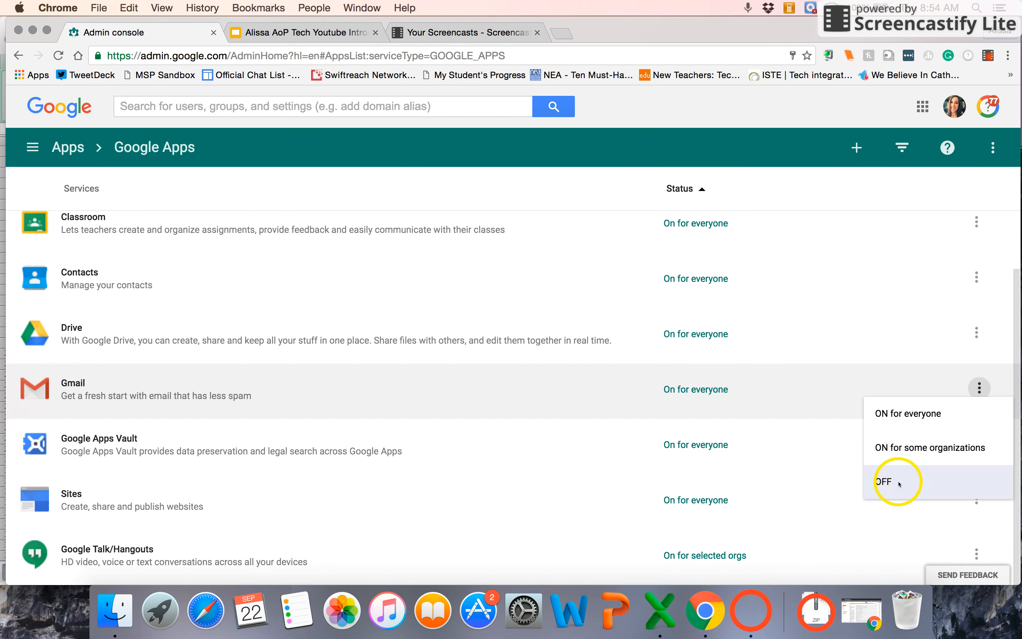
click(904, 450)
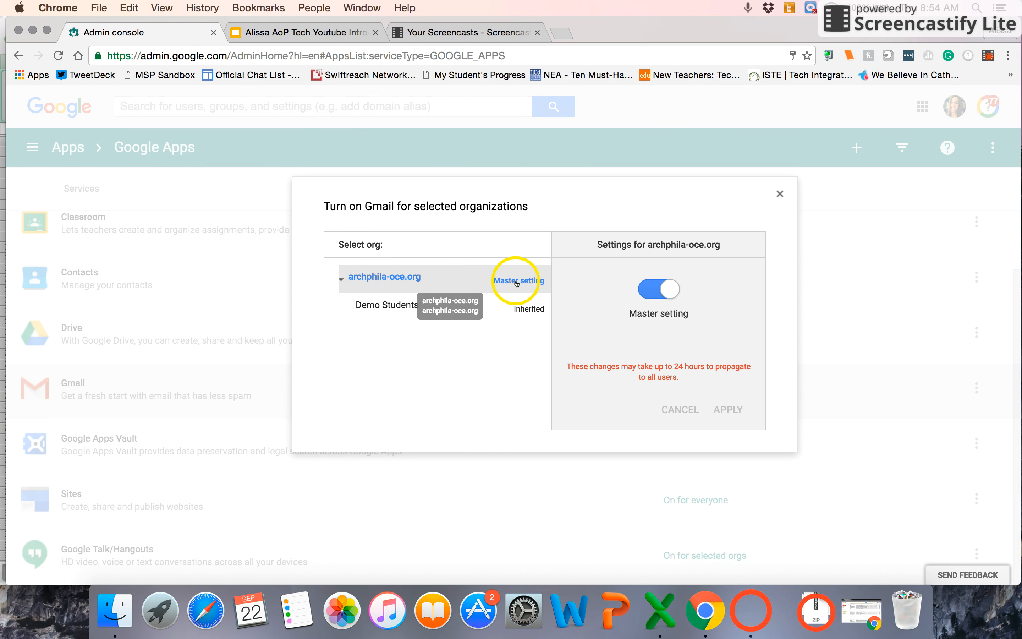
click(409, 307)
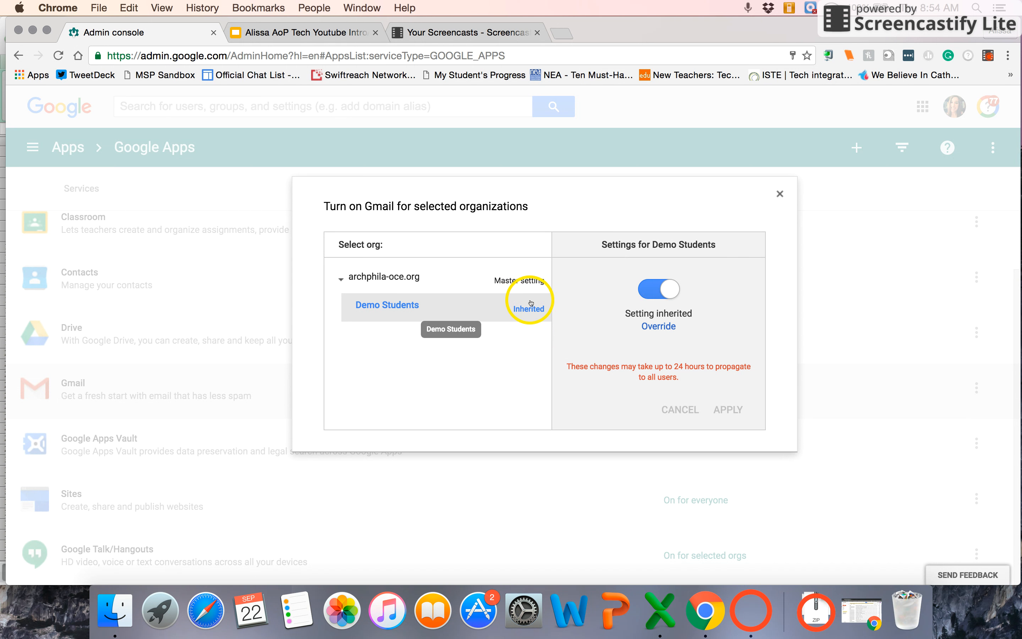
click(658, 327)
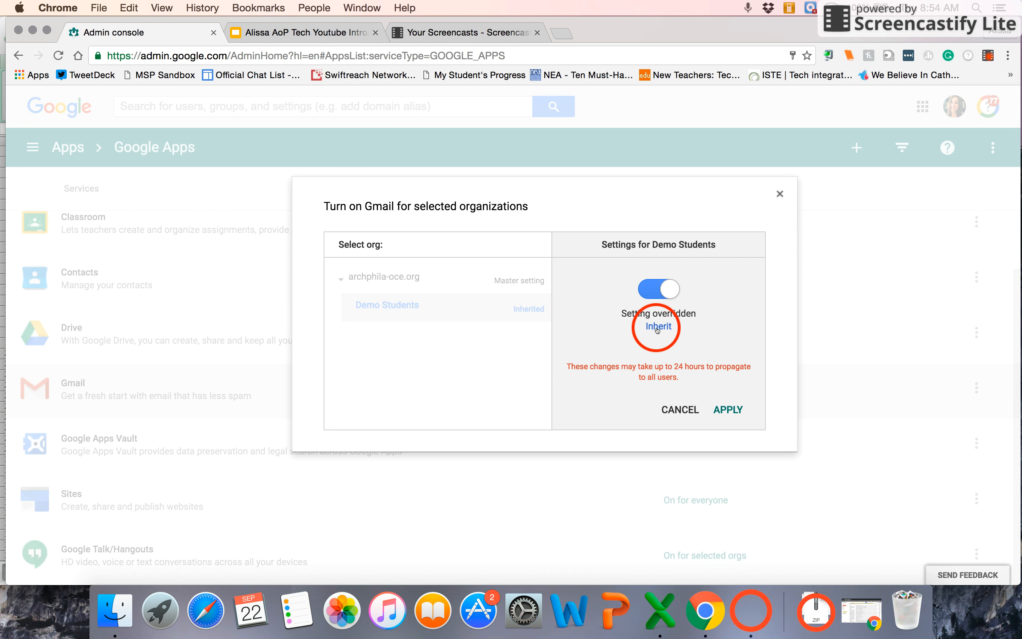
click(646, 290)
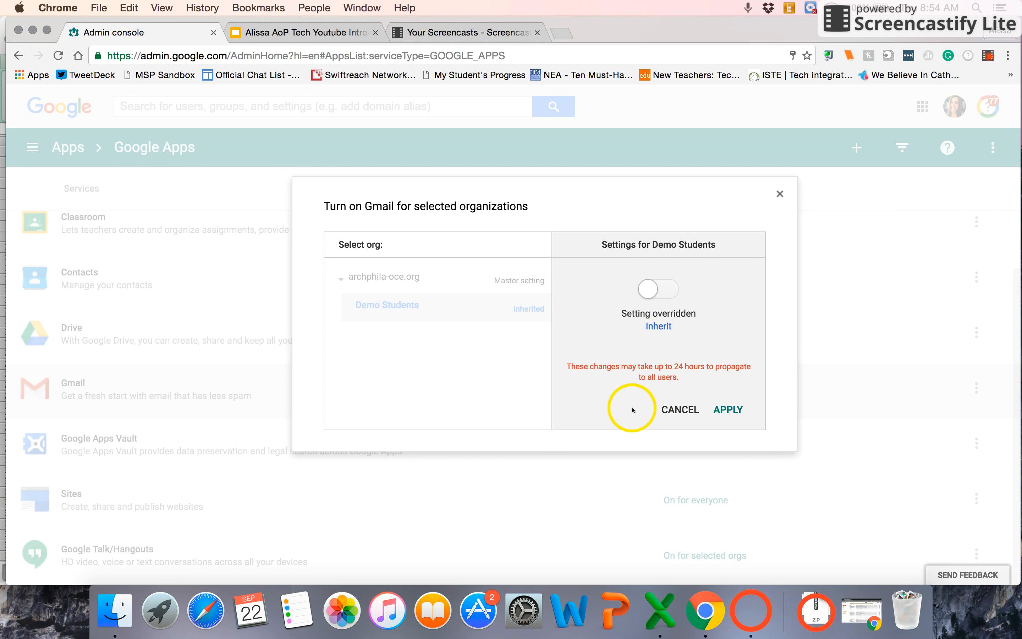
click(729, 410)
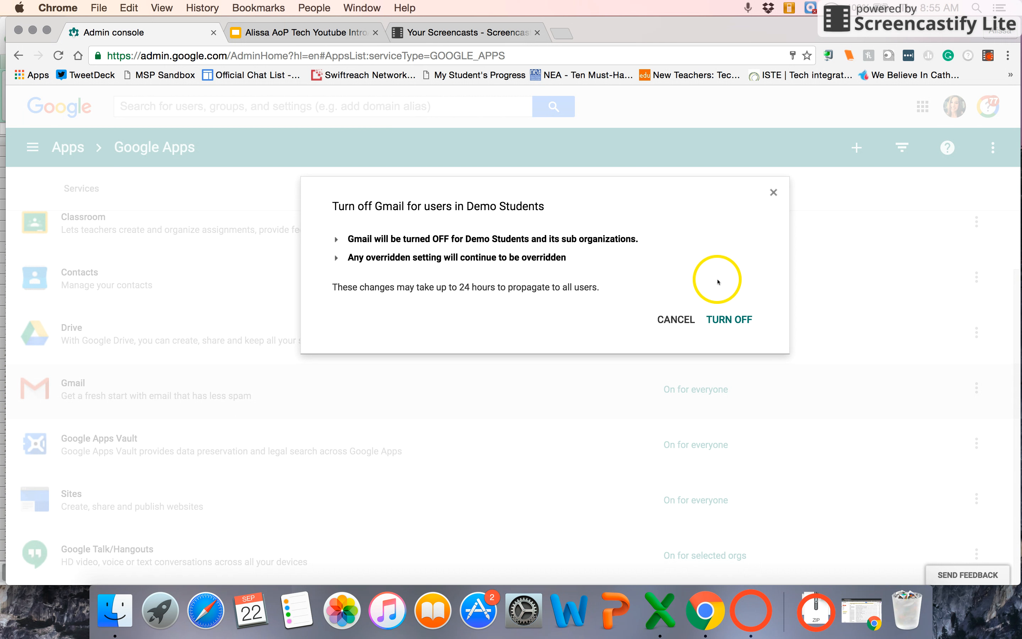
click(727, 320)
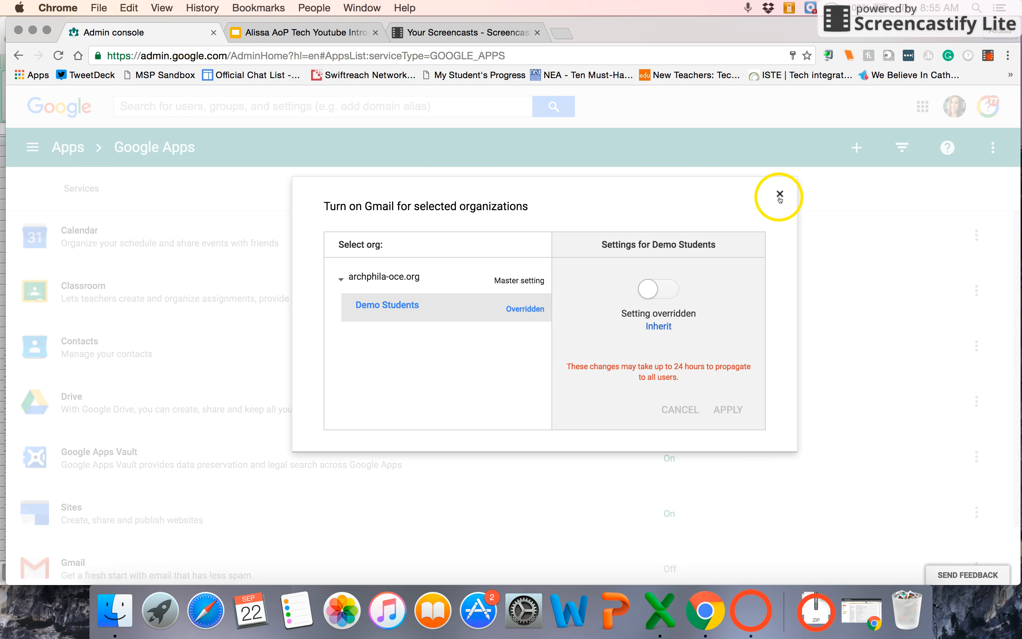
click(780, 195)
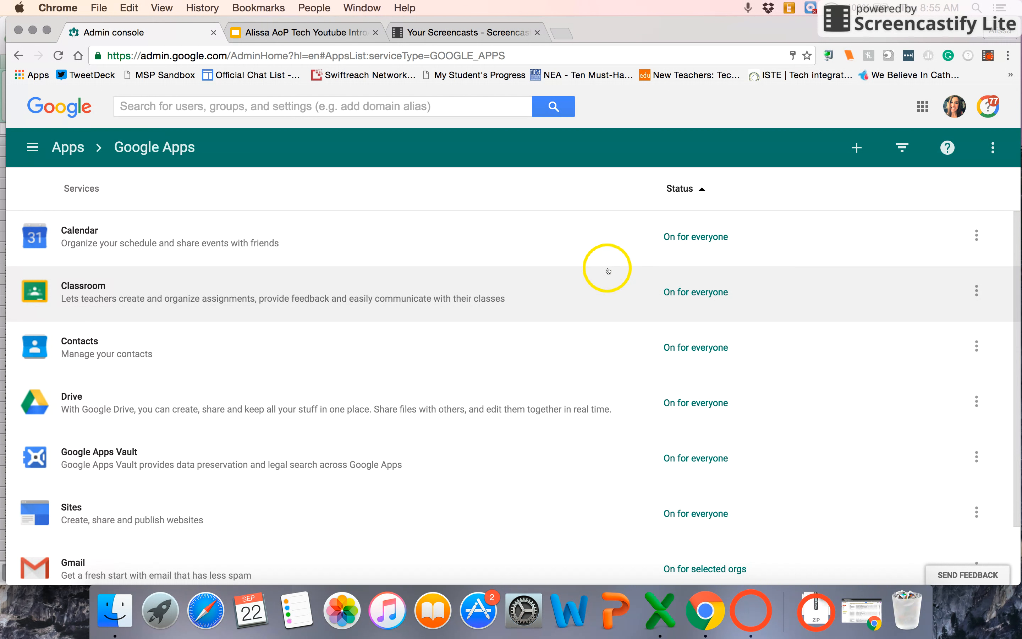
scroll(607, 271, down, 3)
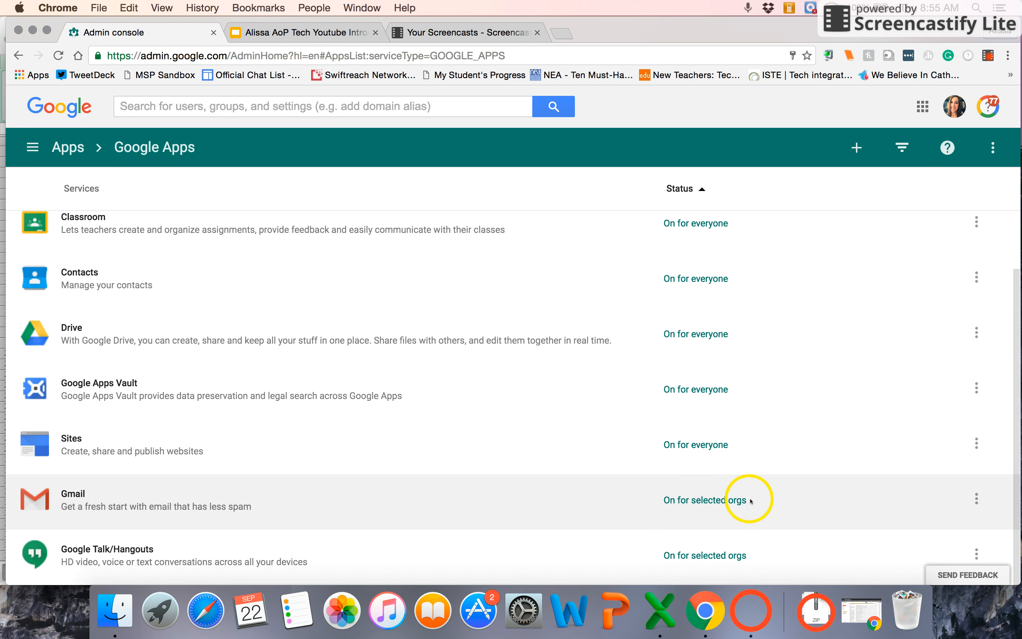
- Open the Additional Google services list under Apps and look through its services and their statuses
click(76, 150)
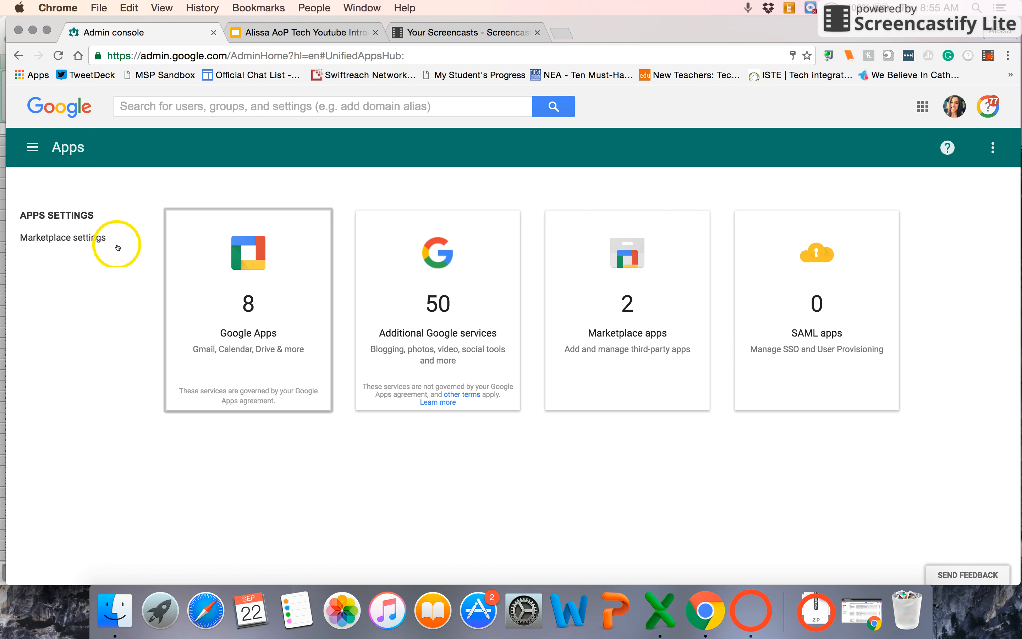
click(415, 305)
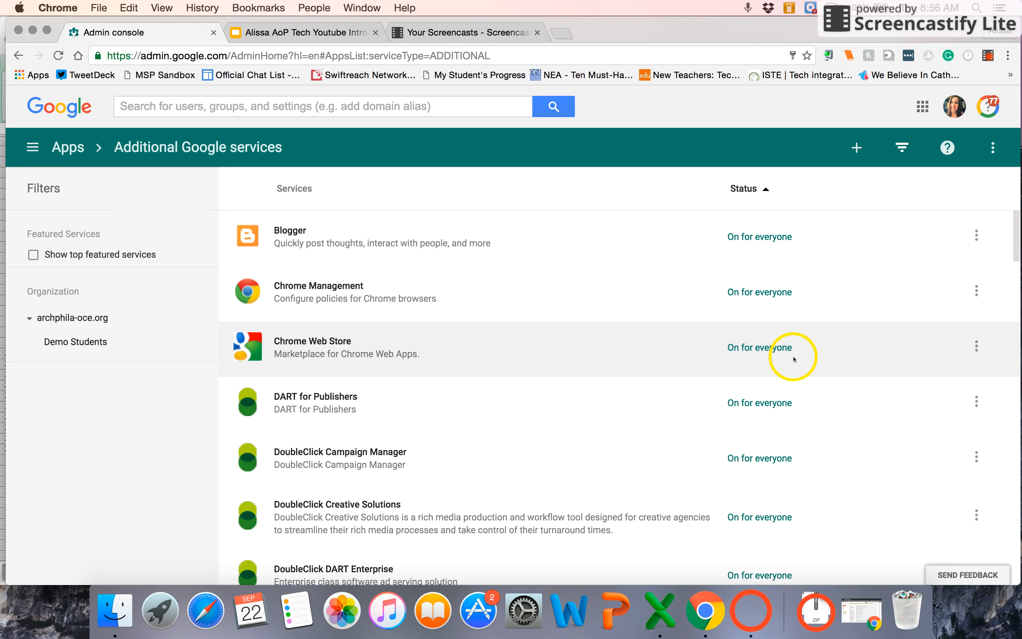
scroll(669, 358, down, 1)
scroll(669, 357, down, 1)
scroll(669, 358, up, 2)
scroll(669, 357, down, 5)
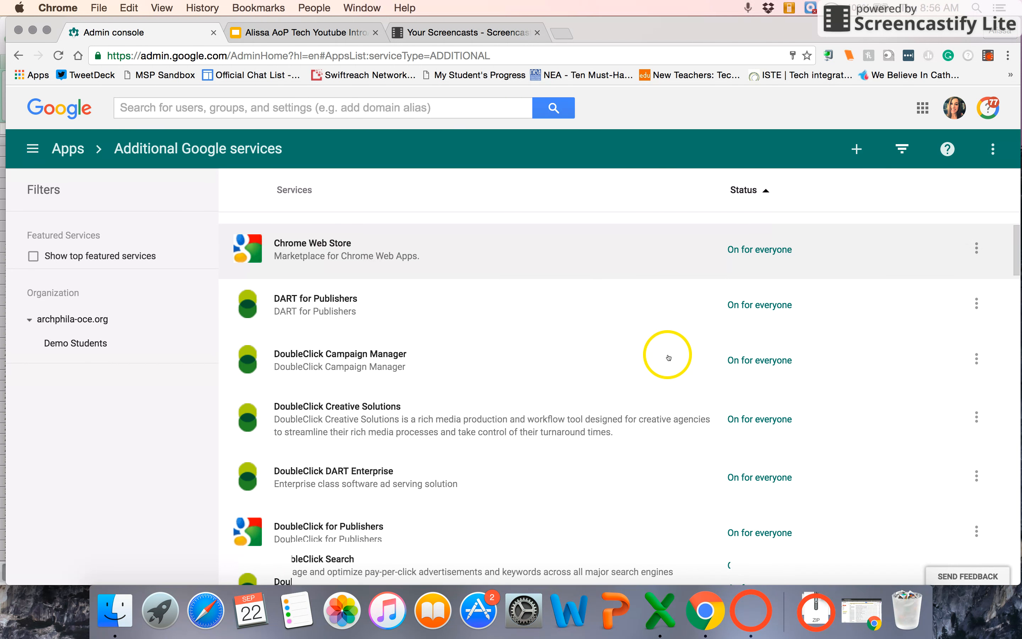
scroll(668, 358, down, 2)
scroll(669, 358, up, 4)
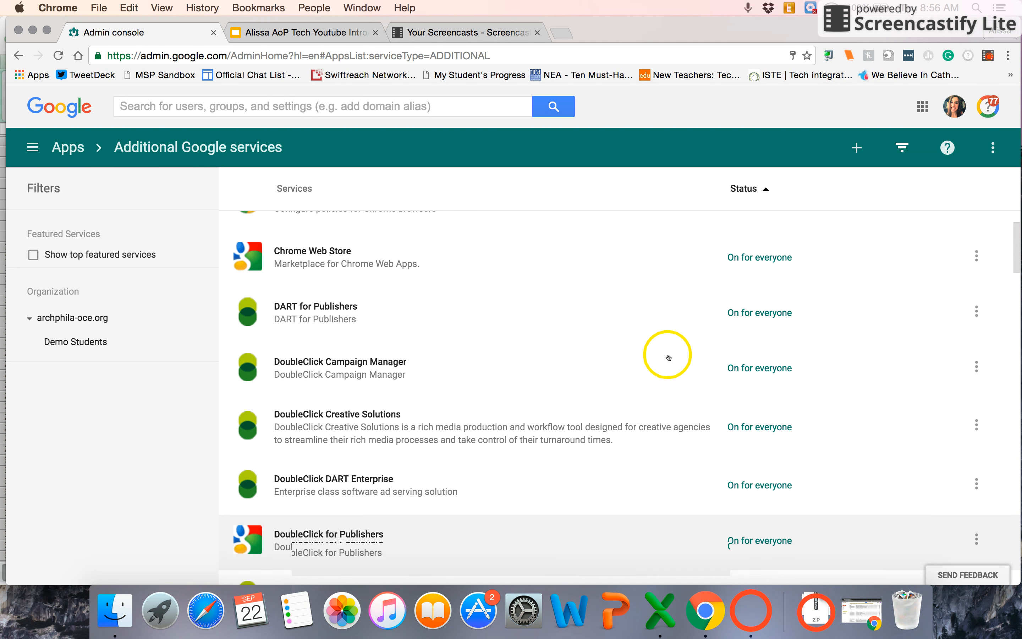
scroll(669, 358, up, 2)
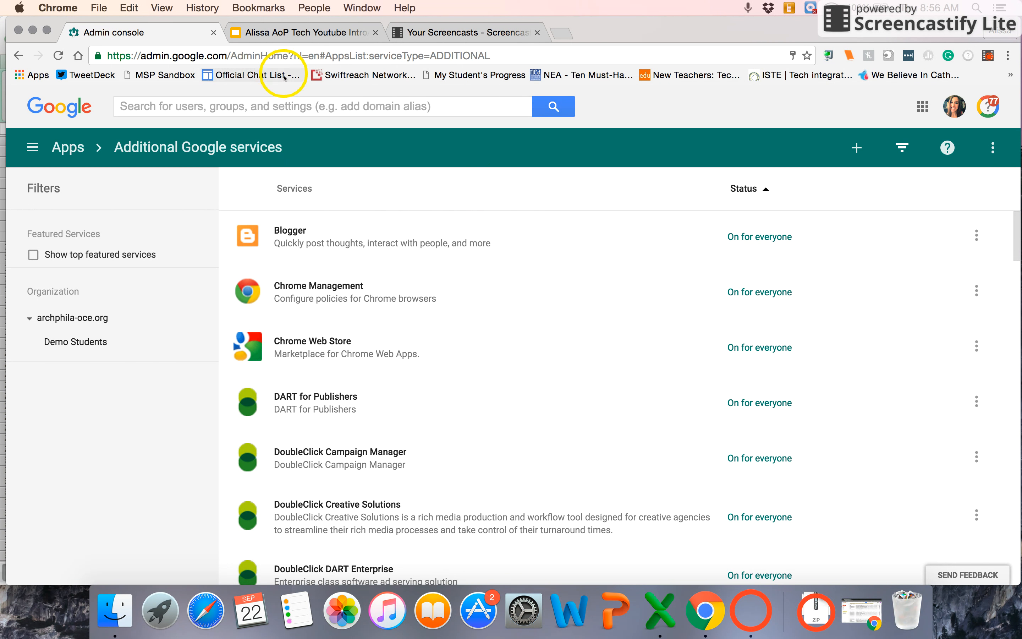
- Switch to the Google Slides presentation and advance to the "Follow AoP Tech" slide
click(286, 40)
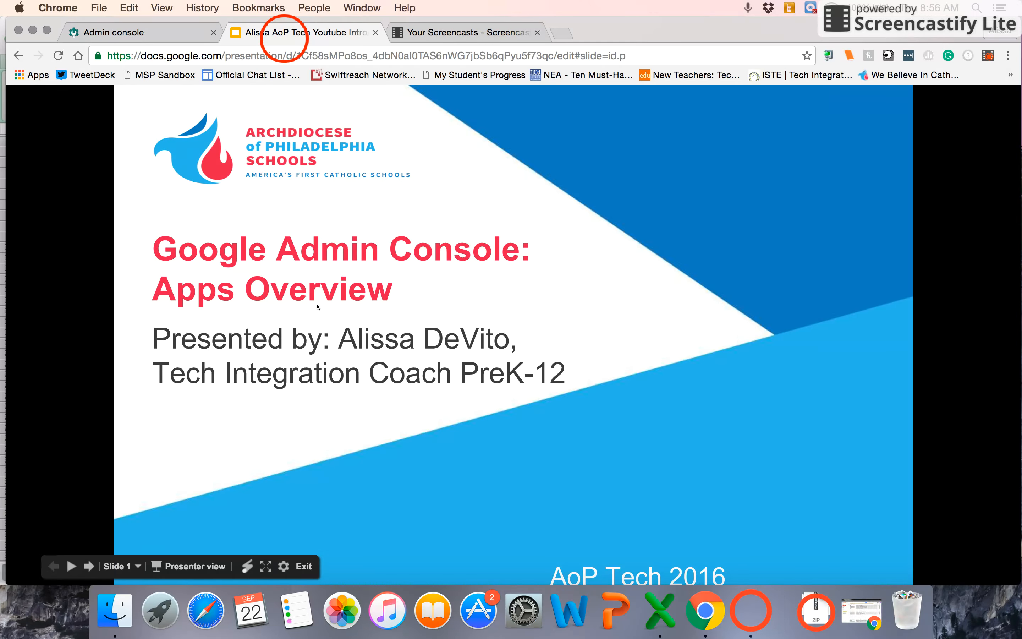
click(317, 306)
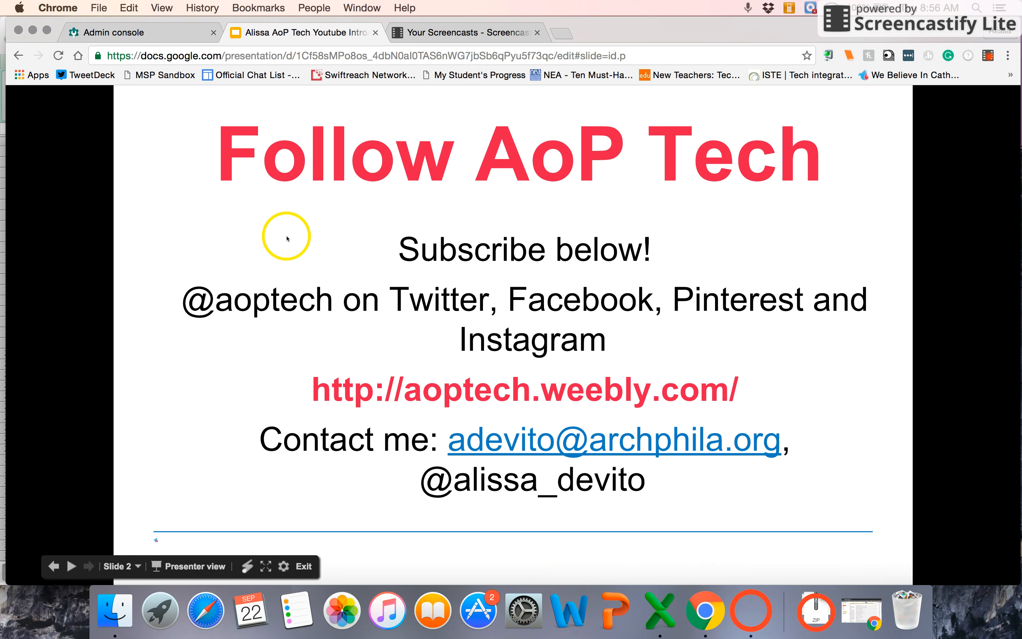